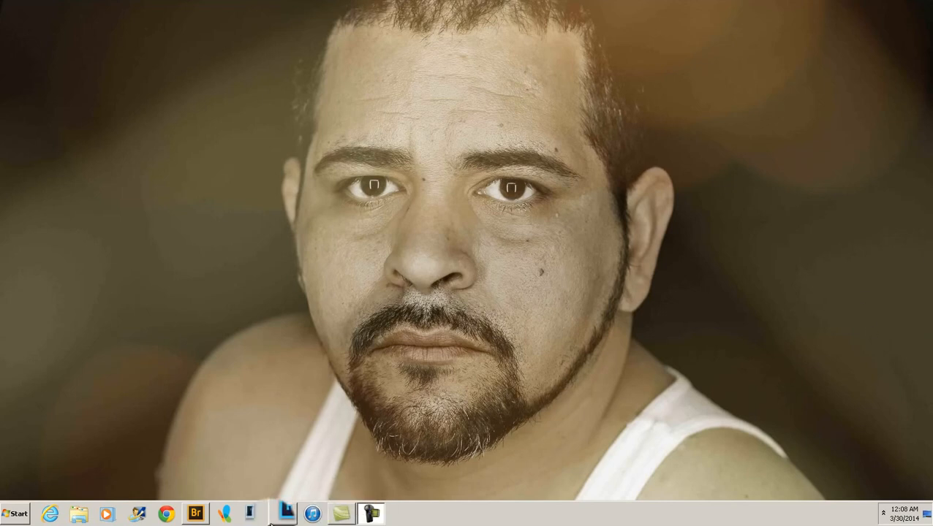
# Step: Switch to Photoshop and open IMG_9097.JPG from the 2014-03-09 folder in Mini Bridge with Camera Raw
pyautogui.click(283, 517)
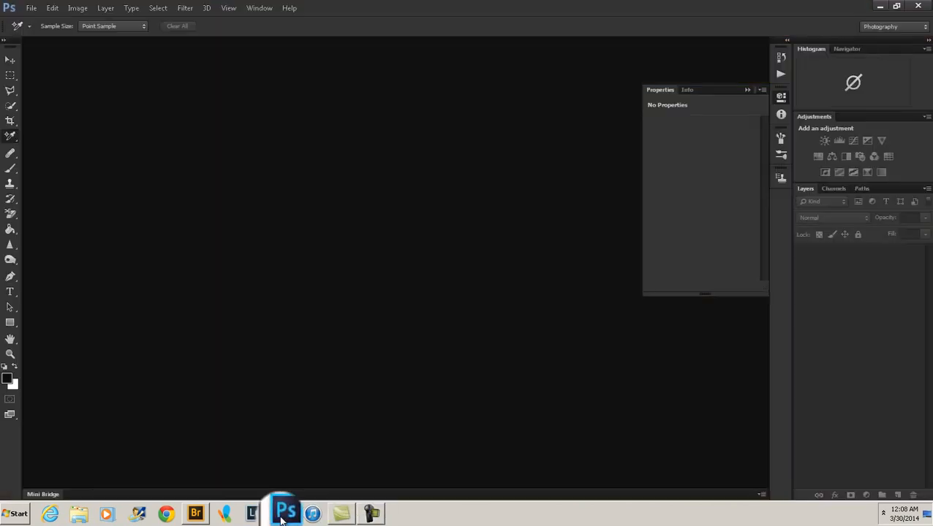
pyautogui.click(38, 495)
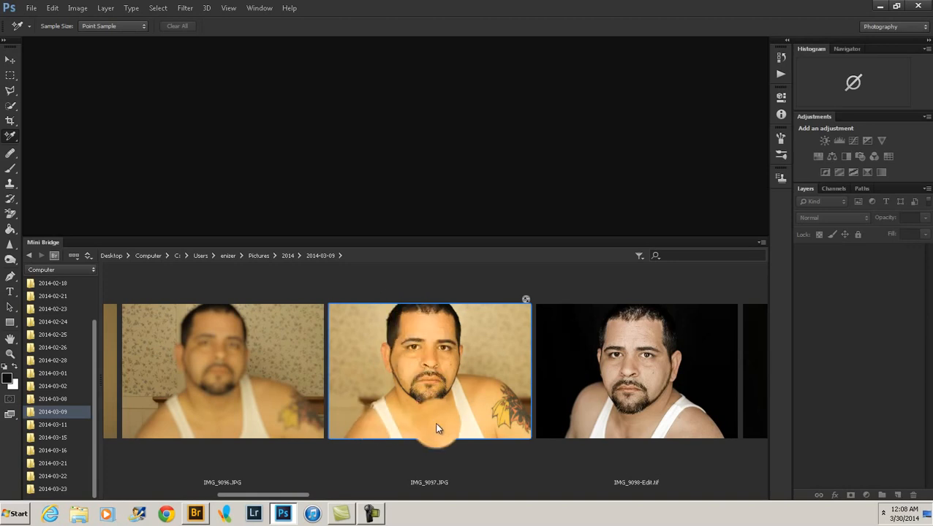
pyautogui.rightClick(440, 367)
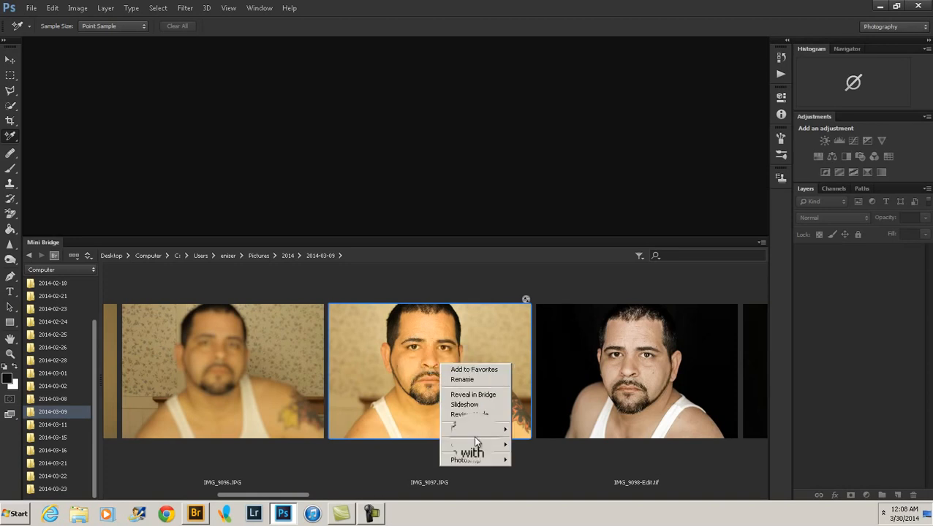
pyautogui.moveTo(478, 449)
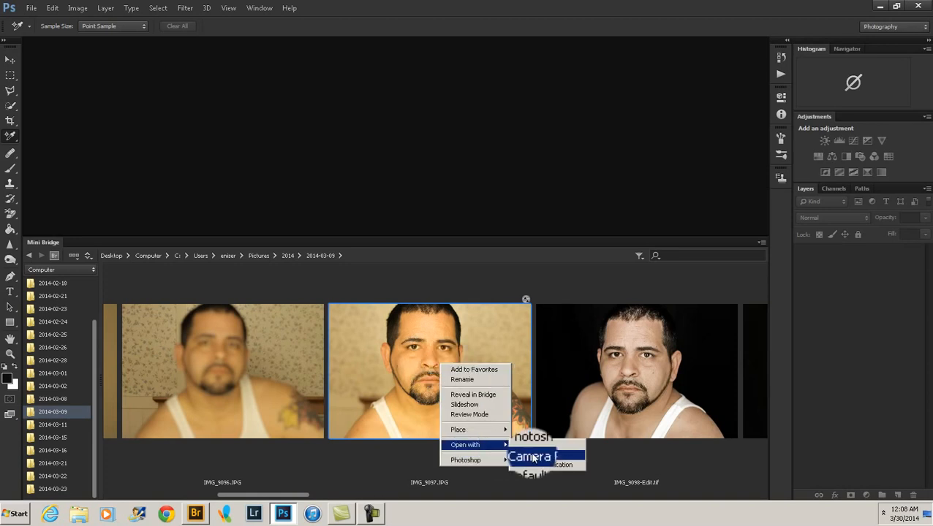
pyautogui.click(532, 457)
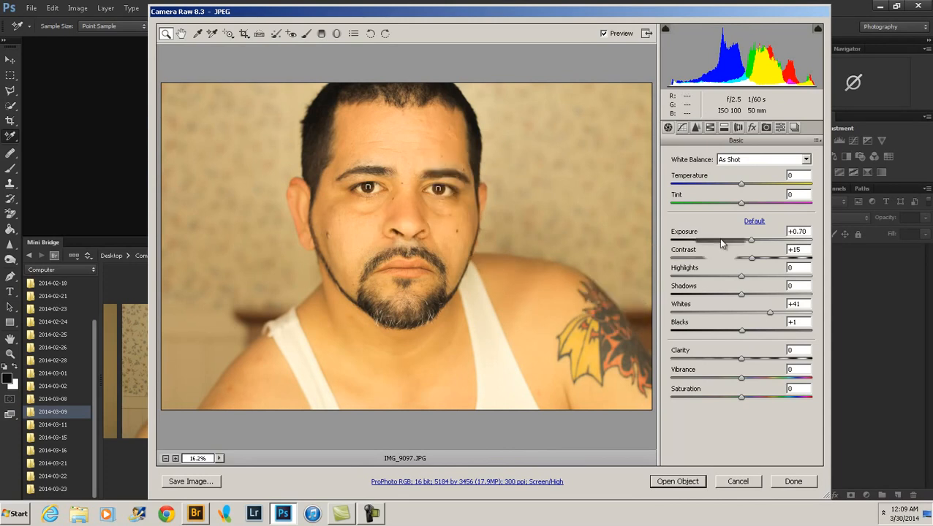
# Step: Reset the Camera Raw defaults for the photo and apply the Auto tone adjustment
pyautogui.click(814, 139)
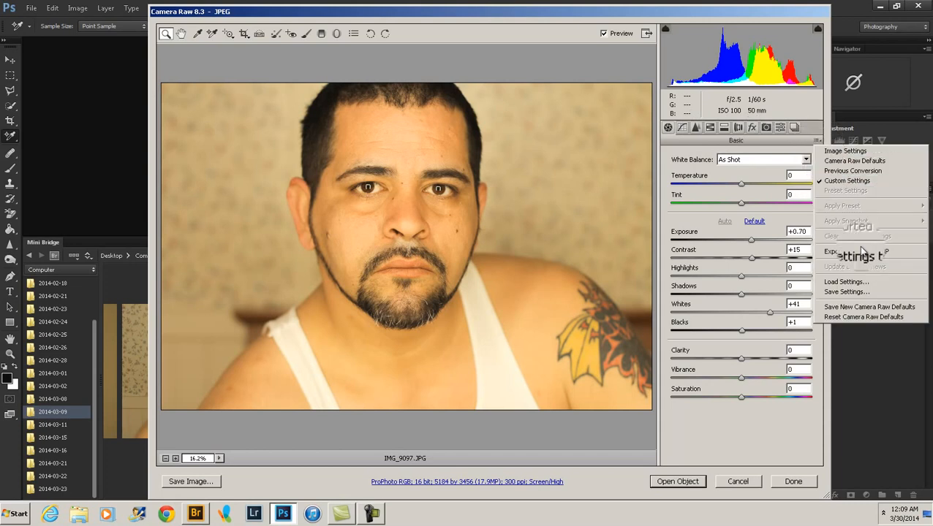
pyautogui.click(846, 318)
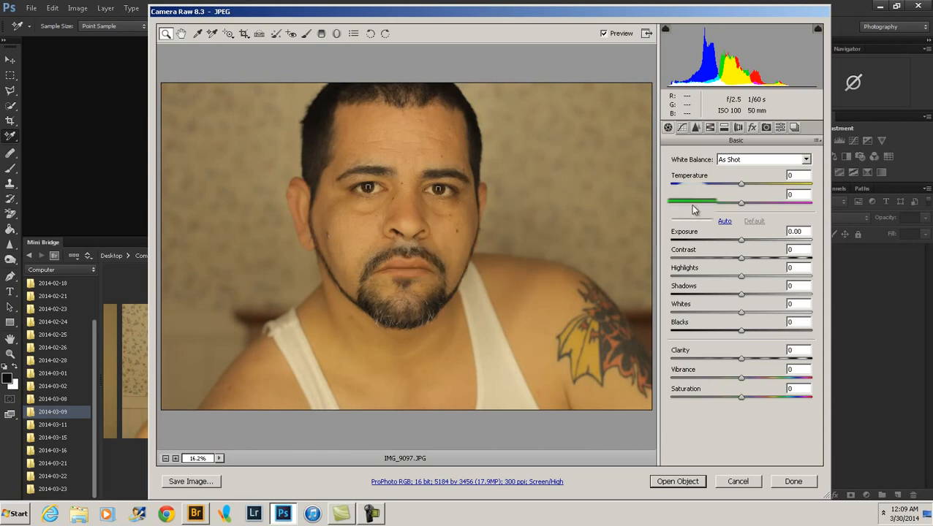
pyautogui.click(725, 222)
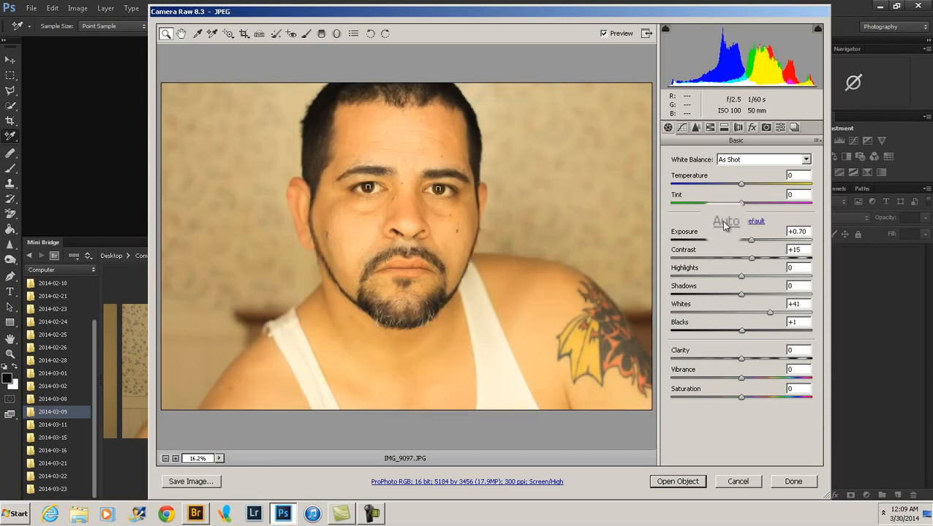
# Step: Check the workflow options and open the photo as a Smart Object with its embedded ProPhoto RGB profile, then collapse Mini Bridge
pyautogui.click(676, 482)
pyautogui.click(544, 483)
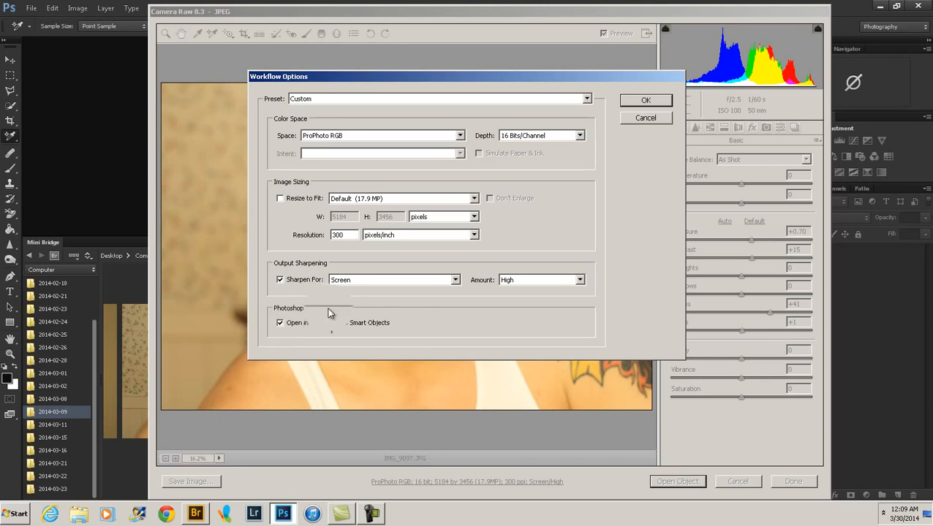
pyautogui.click(648, 103)
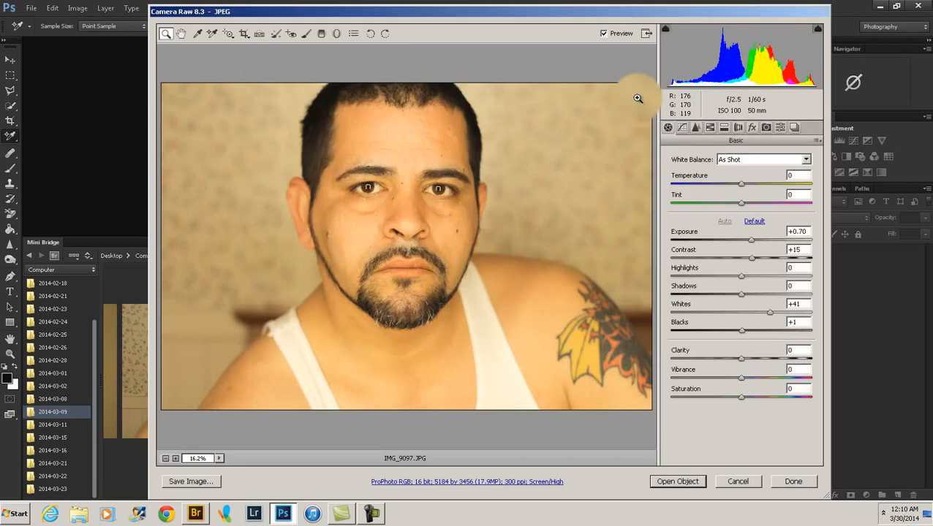
pyautogui.click(667, 485)
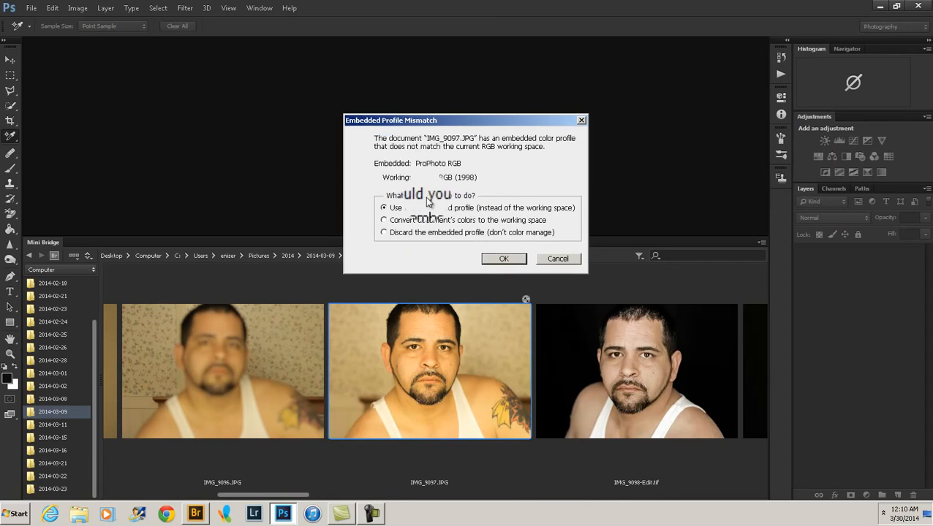
pyautogui.click(504, 258)
pyautogui.moveTo(43, 242); pyautogui.dragTo(46, 239)
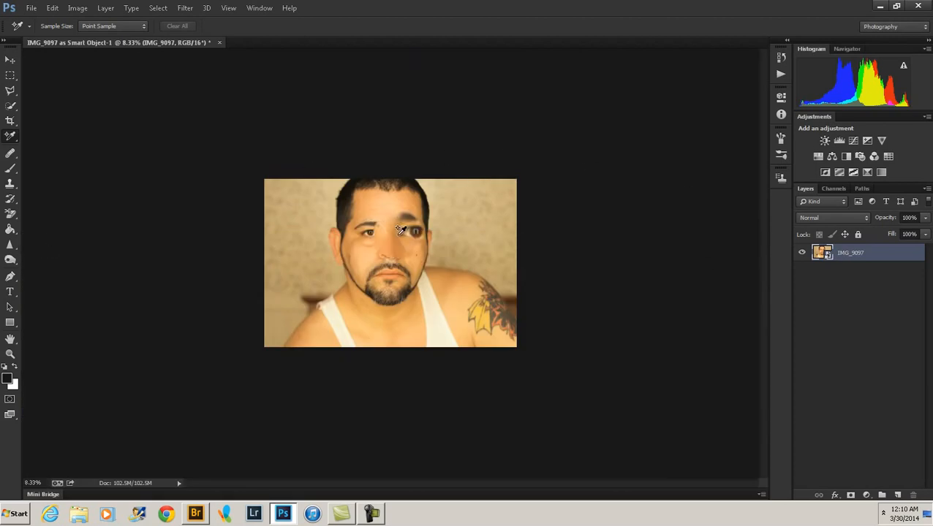
# Step: Add a new layer above the photo and fill it with 50% Gray at 100% opacity in Normal mode
pyautogui.hotkey('ctrl', '+')
pyautogui.scroll(2, 395, 241)
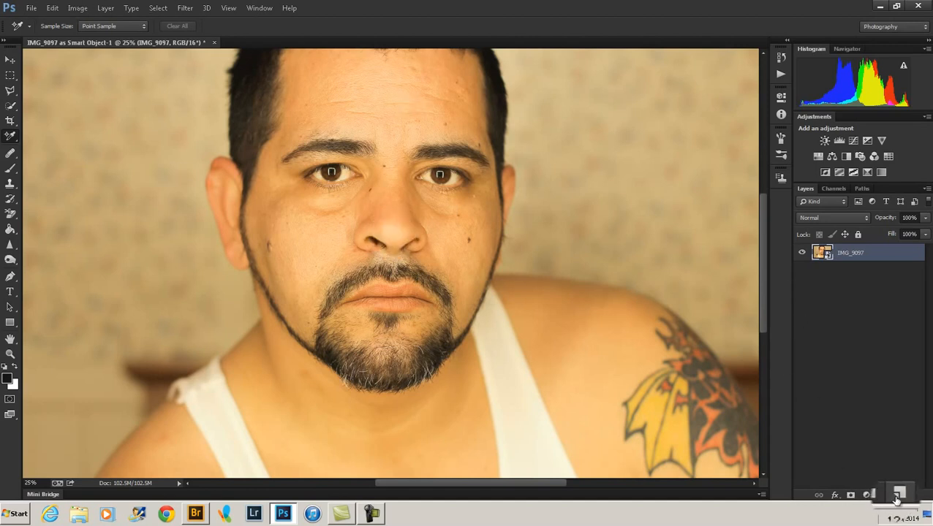
pyautogui.click(899, 495)
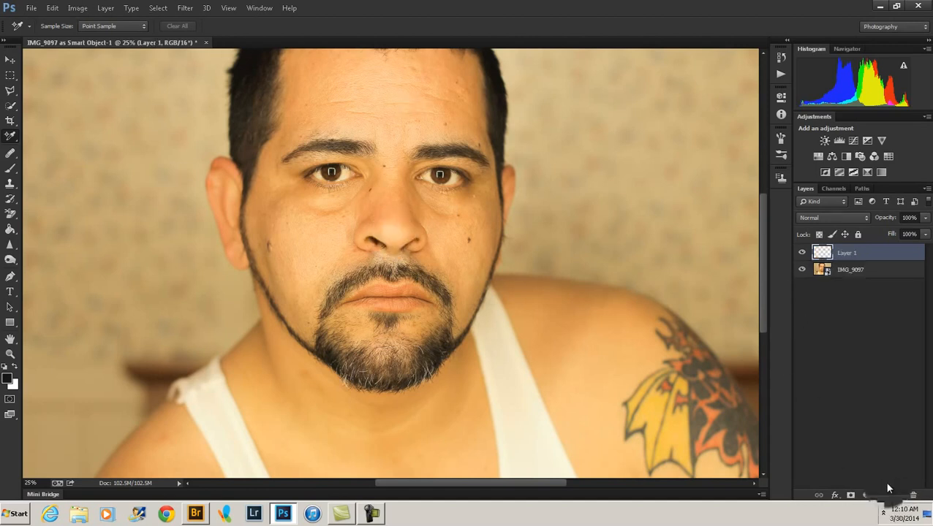
pyautogui.hotkey('shift', 'F5')
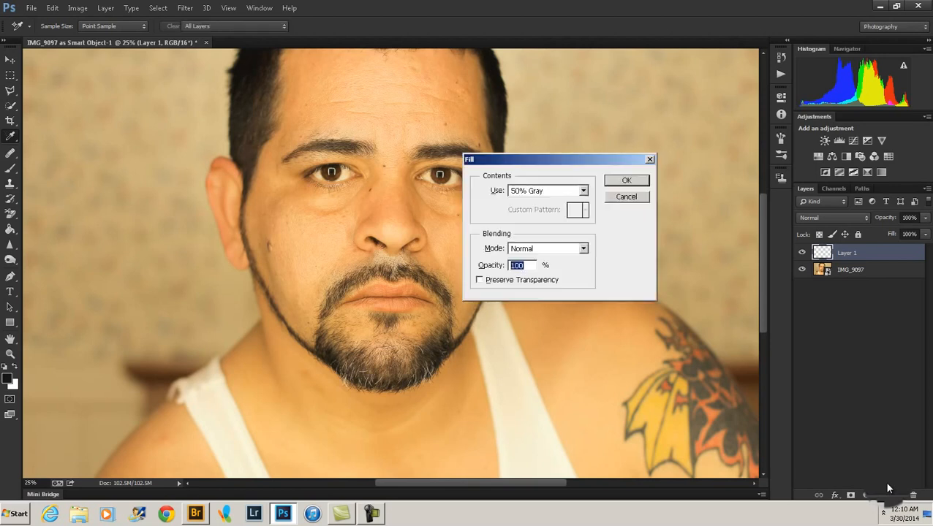
pyautogui.click(626, 180)
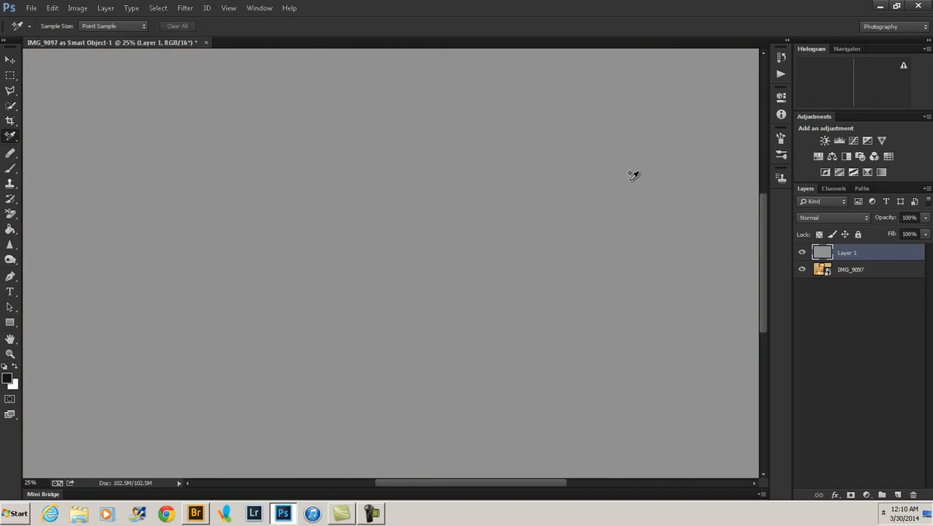
# Step: Set the gray layer's blend mode to Difference
pyautogui.moveTo(822, 252)
pyautogui.mouseDown()
pyautogui.moveTo(813, 246)
pyautogui.moveTo(829, 253)
pyautogui.mouseUp()
pyautogui.click(811, 220)
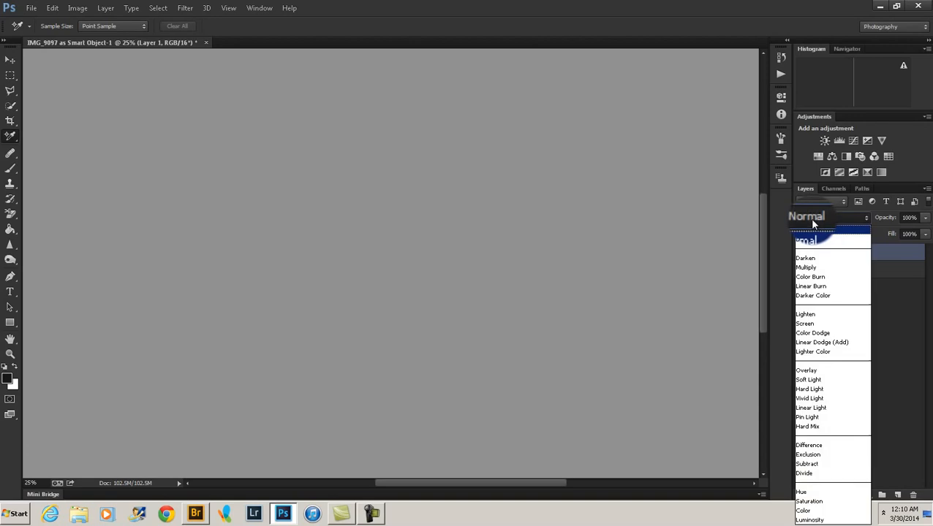
pyautogui.click(816, 446)
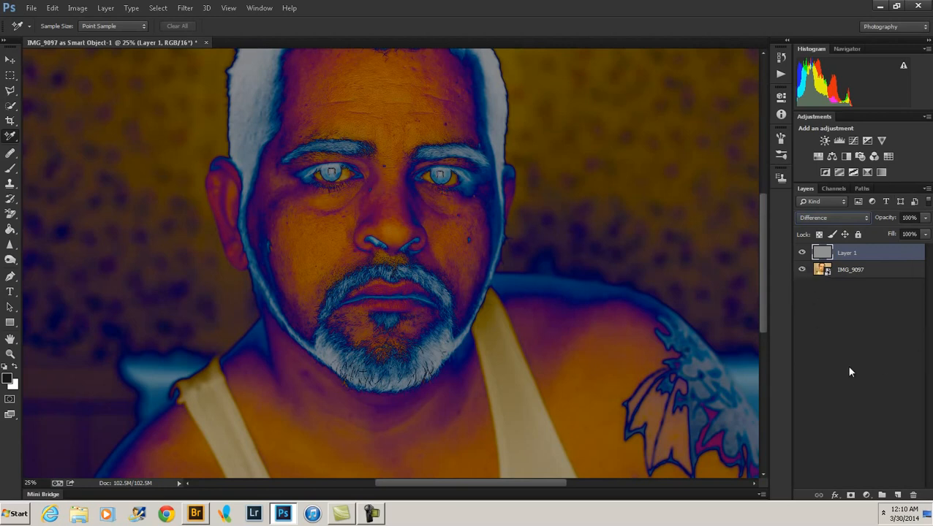
# Step: Add a Threshold adjustment layer above the gray layer and set its threshold level to 11
pyautogui.click(866, 495)
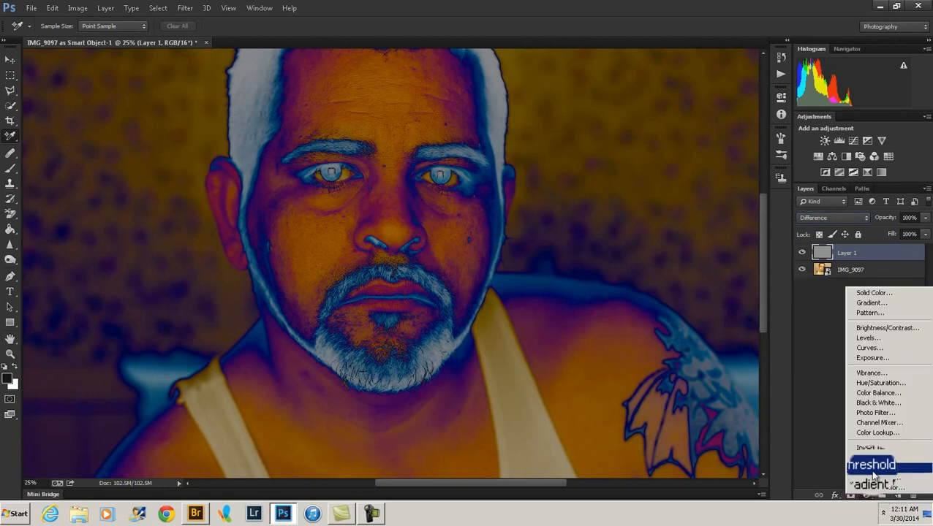
pyautogui.click(870, 464)
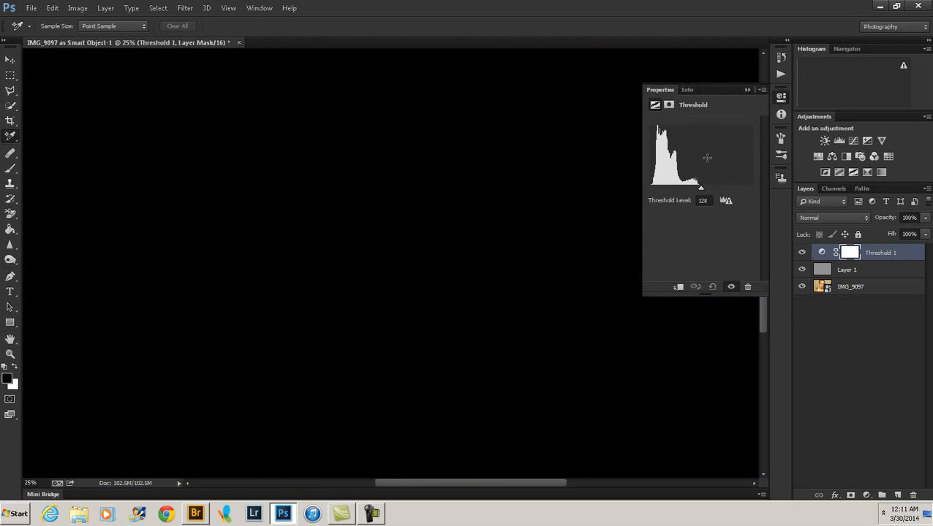
pyautogui.moveTo(671, 190); pyautogui.dragTo(639, 194)
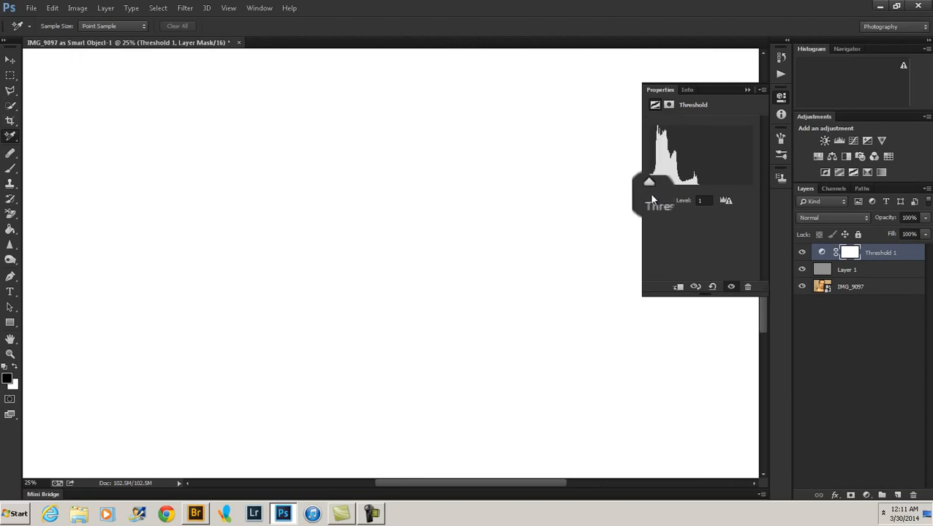
pyautogui.moveTo(651, 192); pyautogui.dragTo(653, 193)
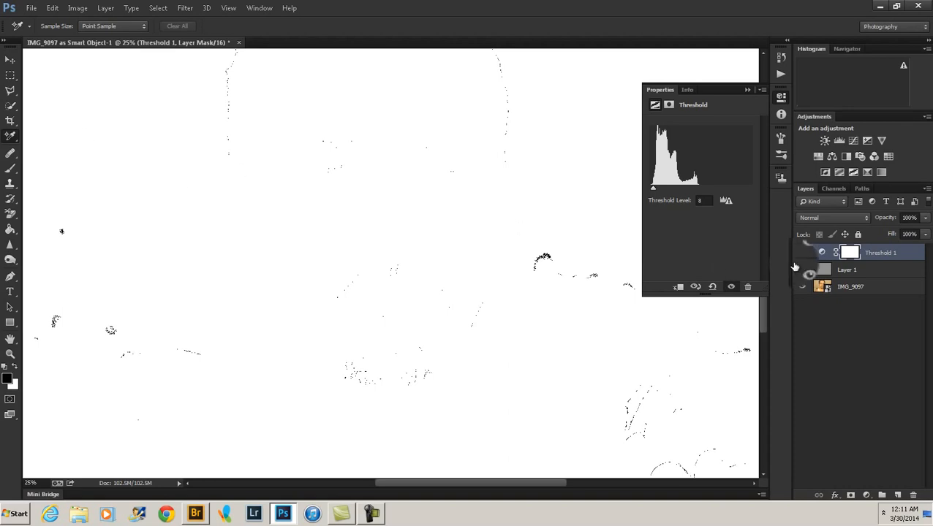
pyautogui.click(653, 189)
pyautogui.moveTo(653, 189); pyautogui.dragTo(654, 192)
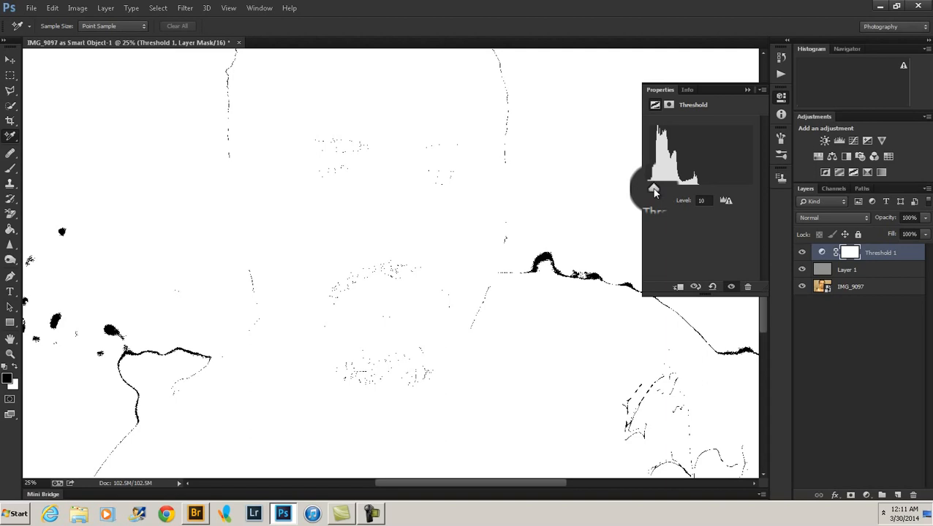
pyautogui.moveTo(654, 191); pyautogui.dragTo(655, 192)
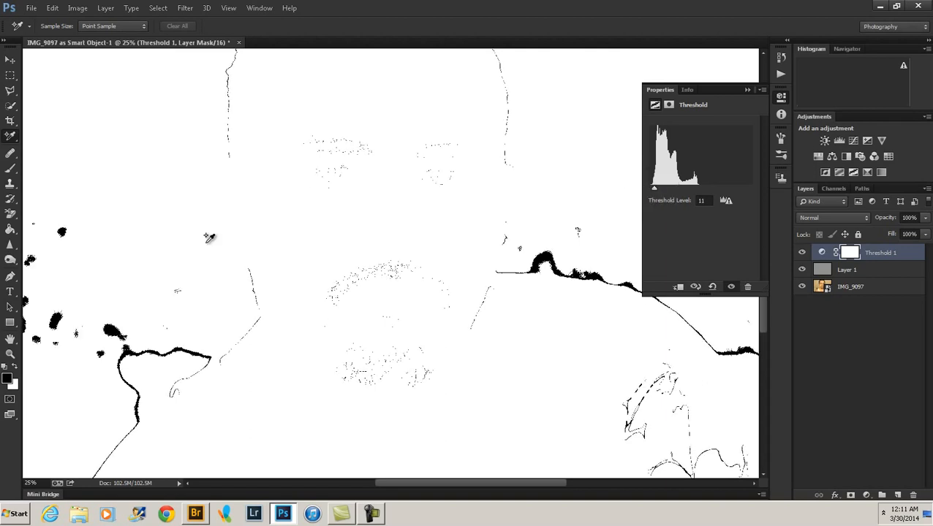
# Step: Place a color sampler on the black patch over the wall at the photo's left side, and delete the Threshold and gray layers
pyautogui.click(62, 320)
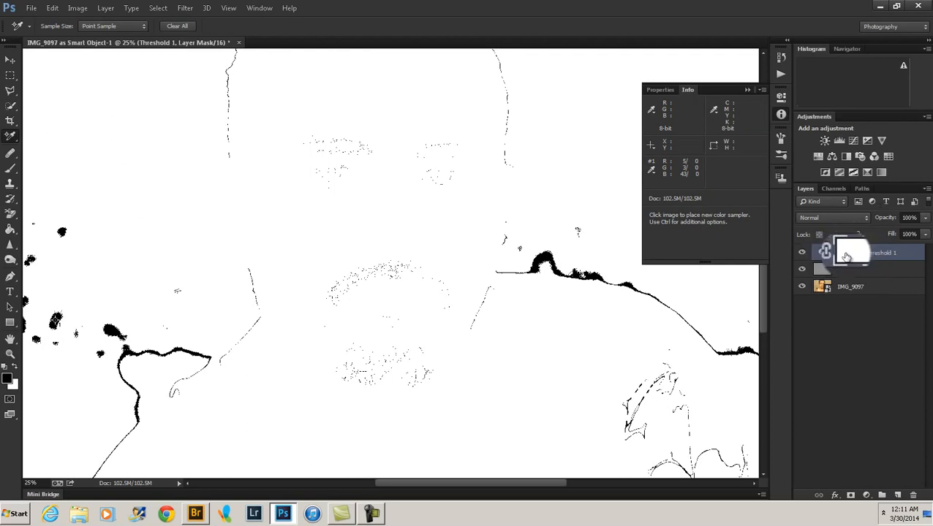
pyautogui.keyDown('shift'); pyautogui.click(859, 270); pyautogui.keyUp('shift')
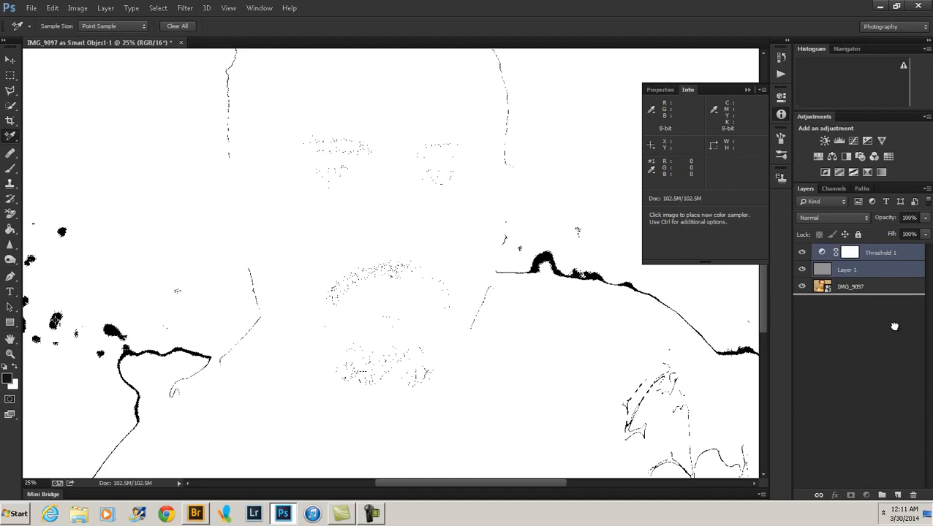
pyautogui.click(911, 495)
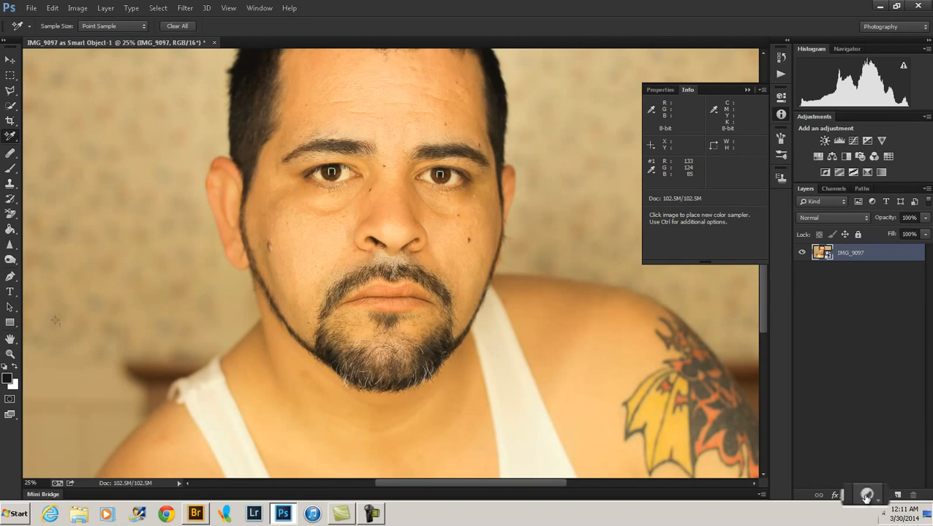
# Step: Add a Curves adjustment layer and set its gray point at the color sampler marker on the wall
pyautogui.click(866, 496)
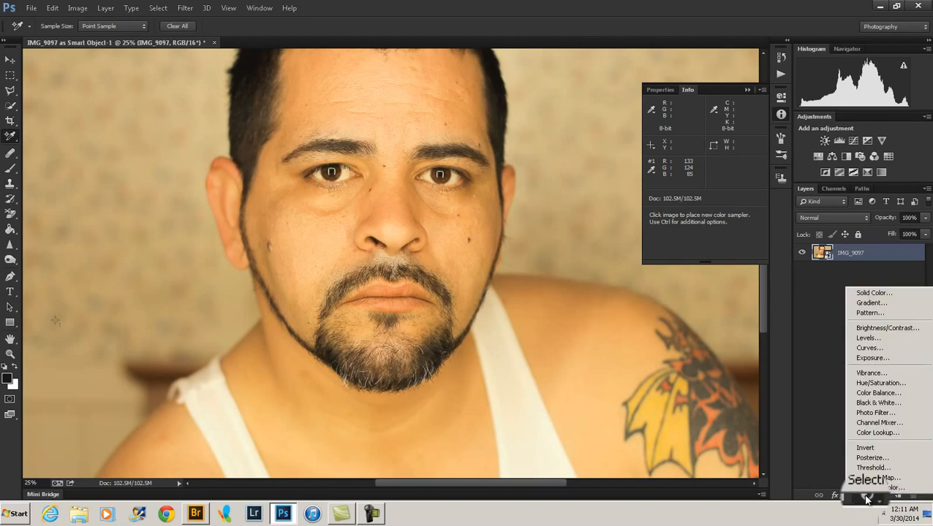
pyautogui.click(881, 351)
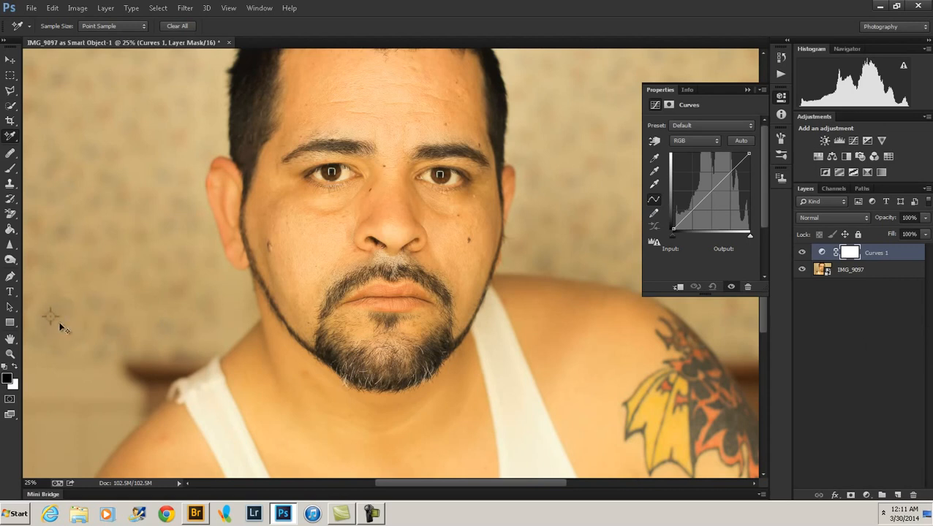
pyautogui.click(655, 173)
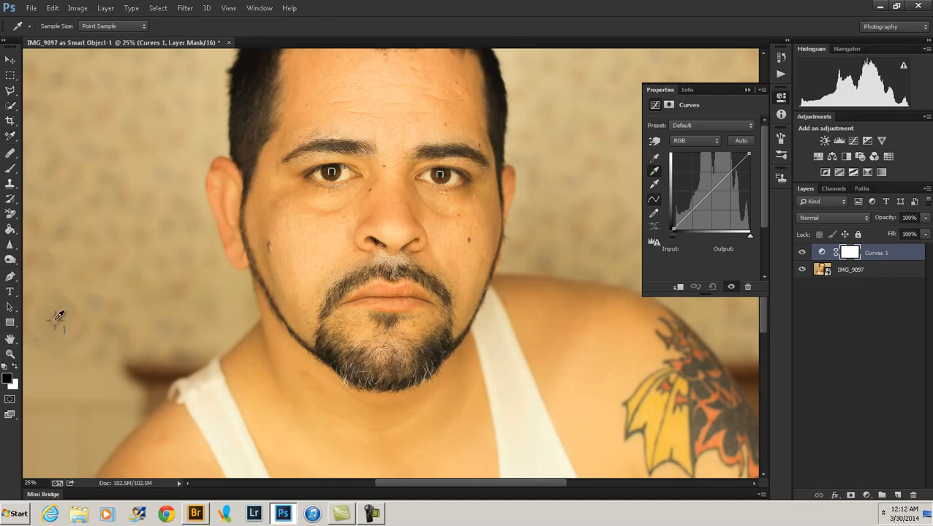
pyautogui.click(56, 318)
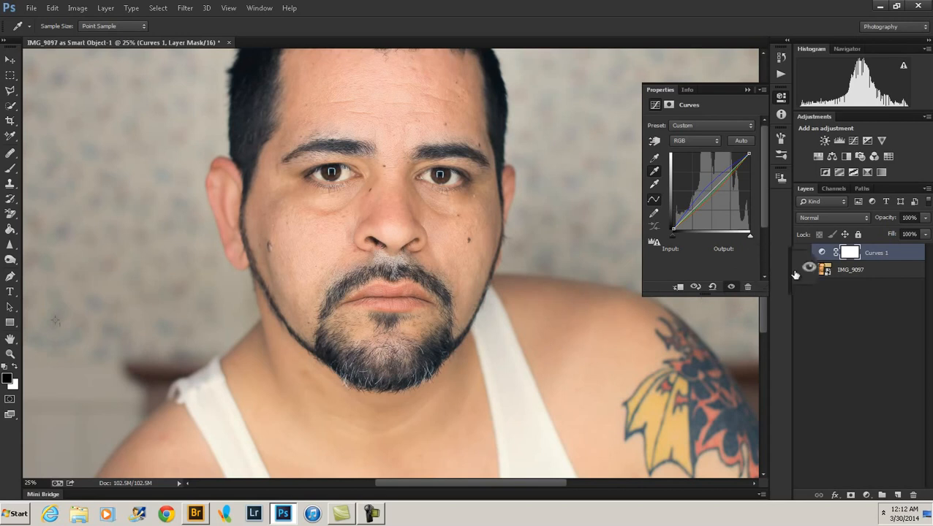
# Step: Toggle the Curves layer's visibility to compare the photo before and after the color correction
pyautogui.click(801, 253)
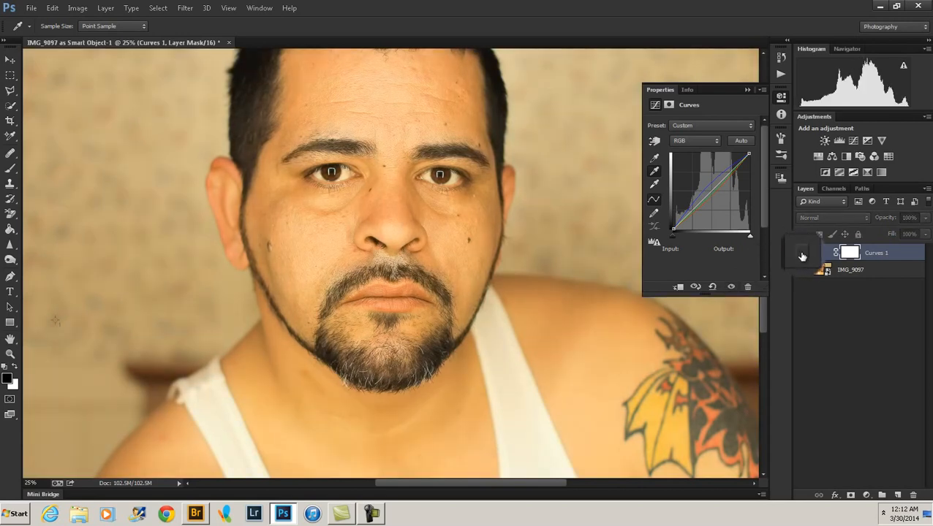
pyautogui.click(802, 254)
pyautogui.click(802, 254)
pyautogui.click(802, 254)
pyautogui.click(802, 254)
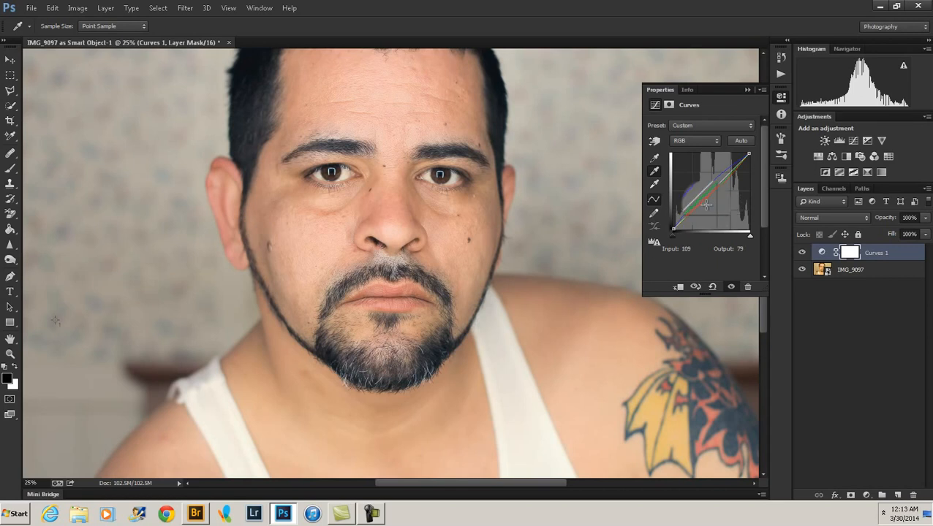
# Step: Clear the existing color sampler marker from the photo
pyautogui.moveTo(706, 205); pyautogui.dragTo(757, 212)
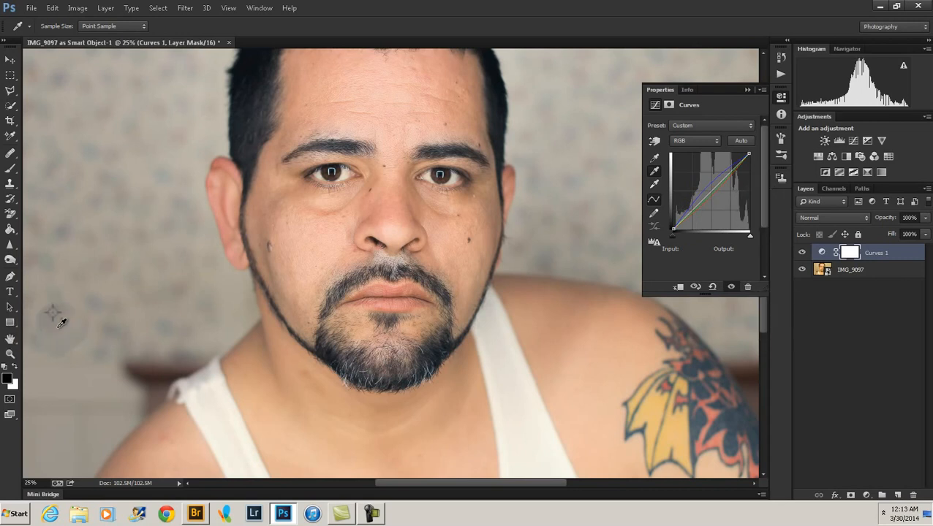
pyautogui.click(11, 137)
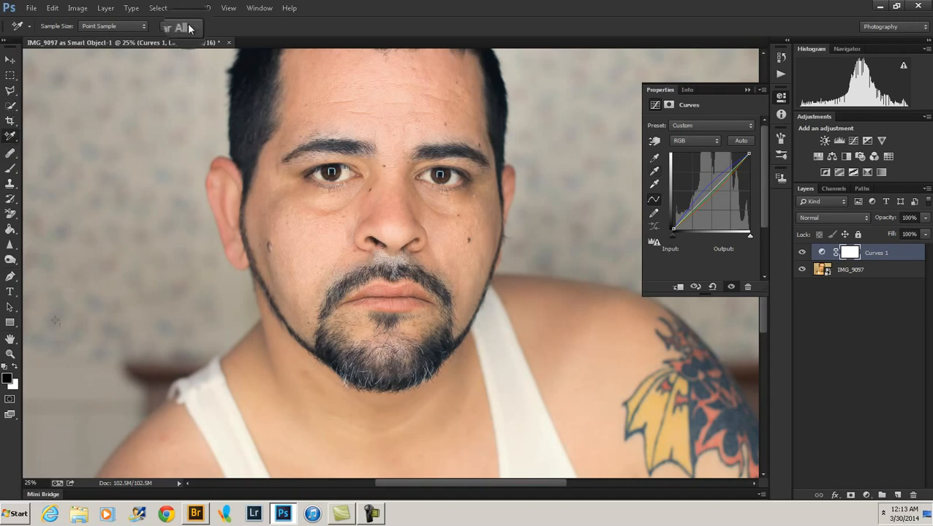
pyautogui.click(186, 27)
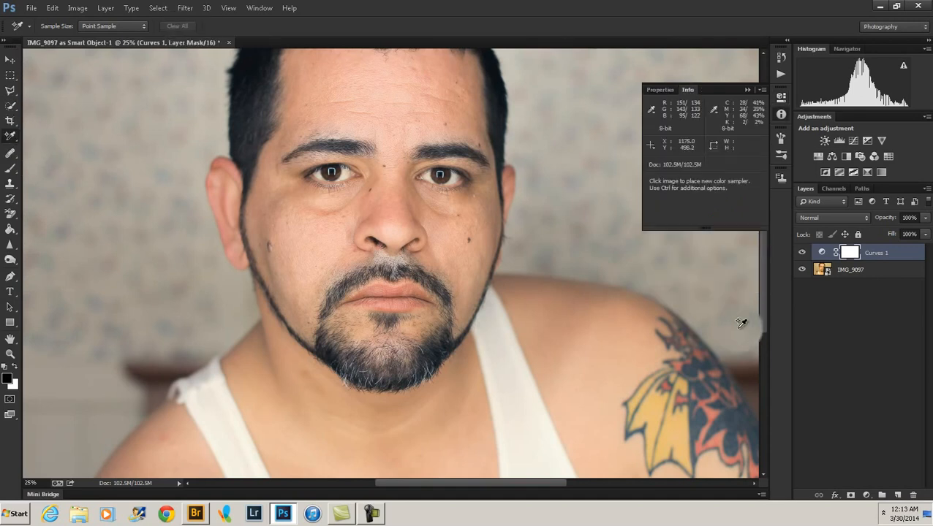
# Step: Add a Threshold adjustment layer at level 13 above the Curves layer and place a color sampler on the black patch in the man's hair
pyautogui.click(827, 329)
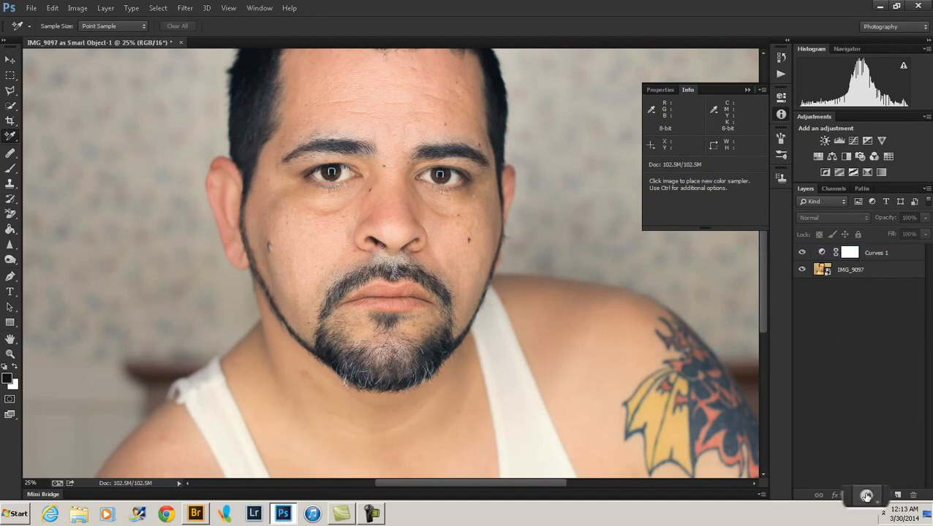
pyautogui.click(866, 495)
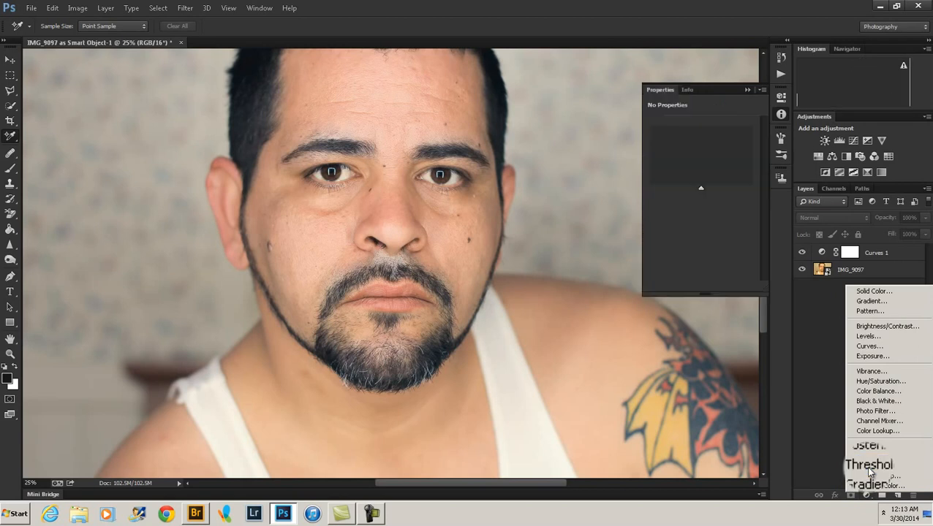
pyautogui.click(869, 464)
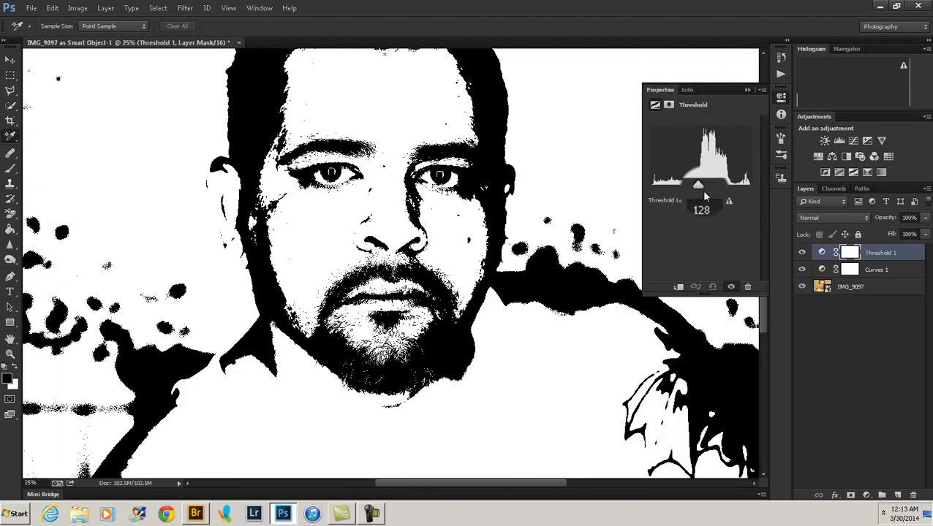
pyautogui.moveTo(701, 193); pyautogui.dragTo(652, 189)
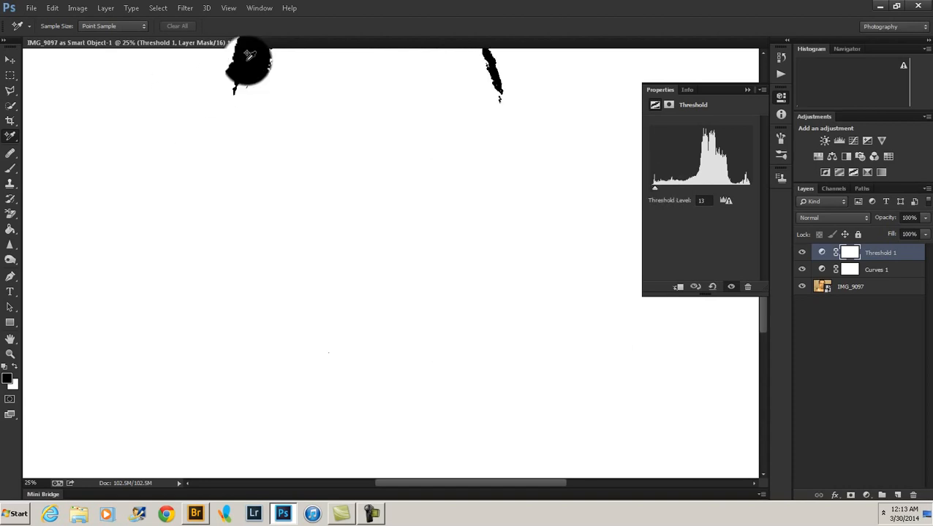
pyautogui.click(247, 66)
# Step: Set the Threshold layer's level to 246 and place a second color sampler on the larger white patch over the tank top strap
pyautogui.moveTo(821, 252); pyautogui.dragTo(823, 253)
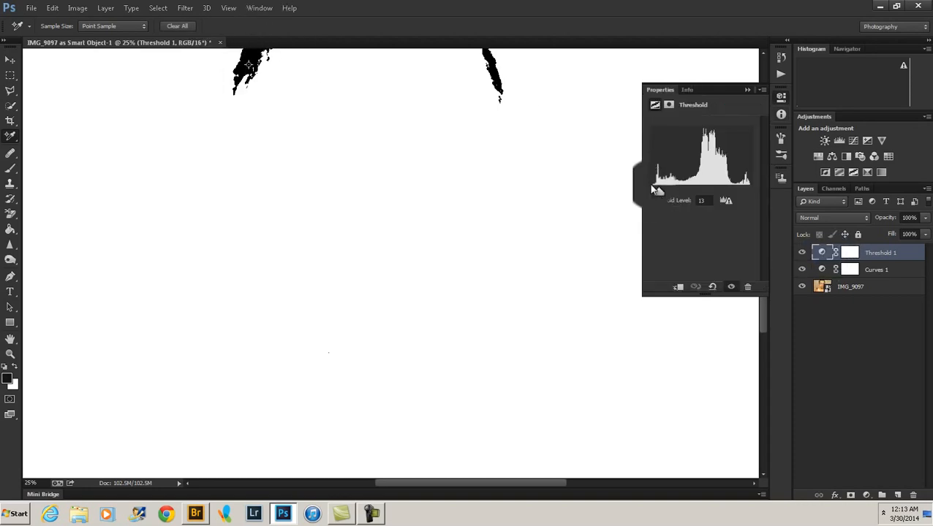
pyautogui.moveTo(653, 188); pyautogui.dragTo(747, 192)
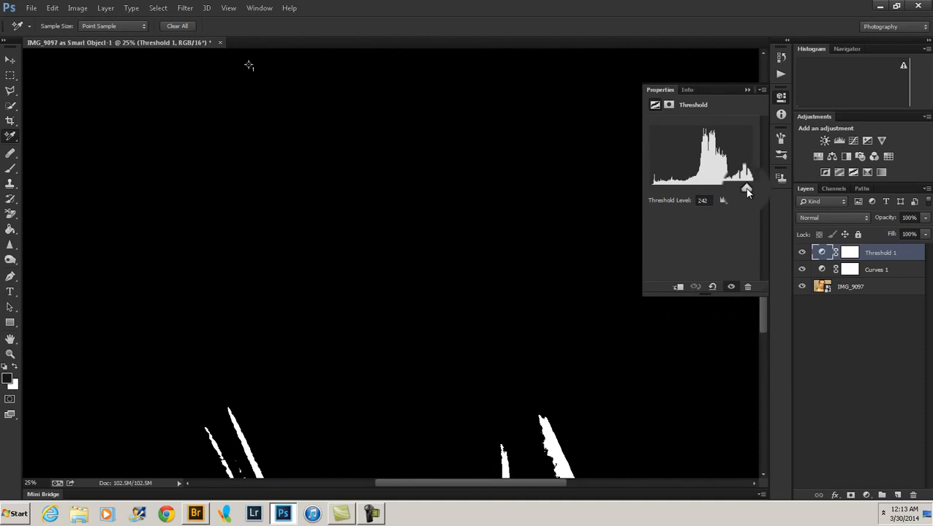
pyautogui.moveTo(746, 191); pyautogui.dragTo(748, 192)
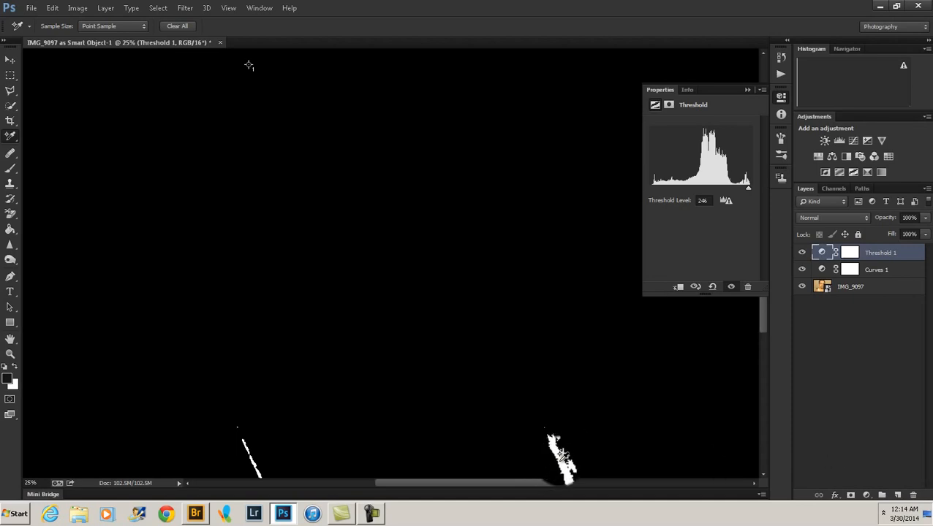
pyautogui.click(249, 65)
pyautogui.click(560, 459)
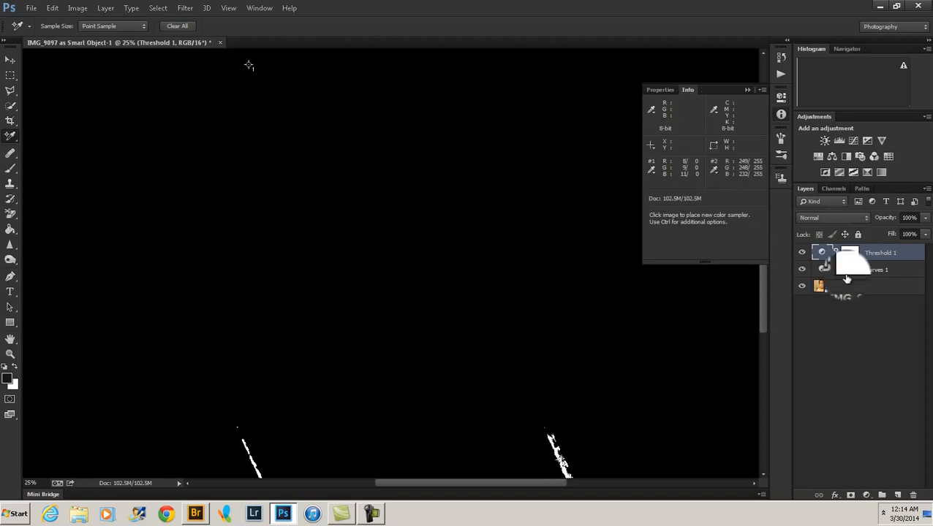
# Step: Replace the Threshold layer with a Levels adjustment layer and set its black point at color sampler 1 in the hair
pyautogui.moveTo(822, 252); pyautogui.dragTo(913, 494)
pyautogui.click(867, 495)
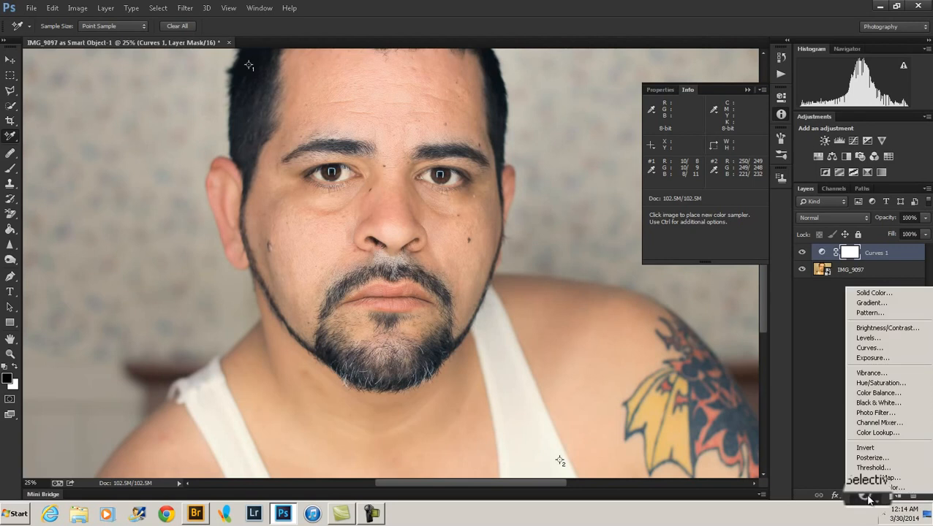
pyautogui.click(875, 341)
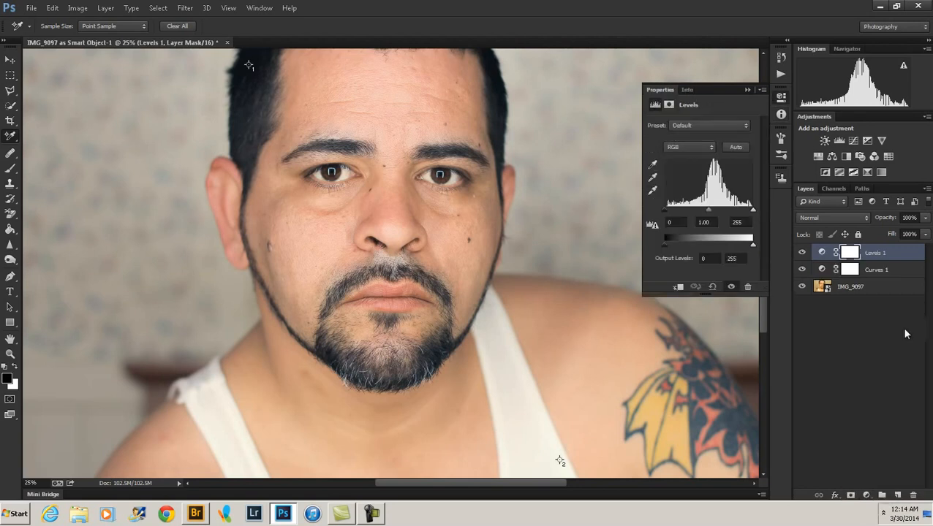
pyautogui.click(650, 166)
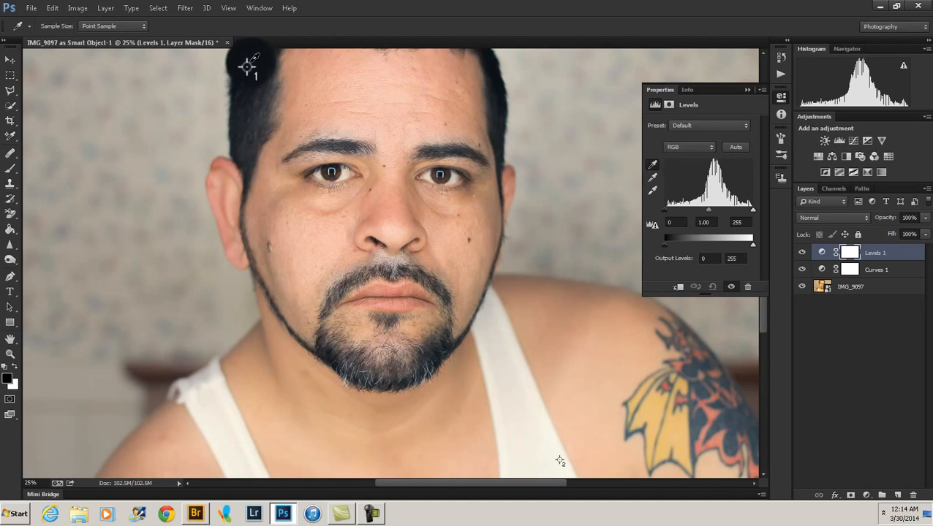
pyautogui.click(248, 65)
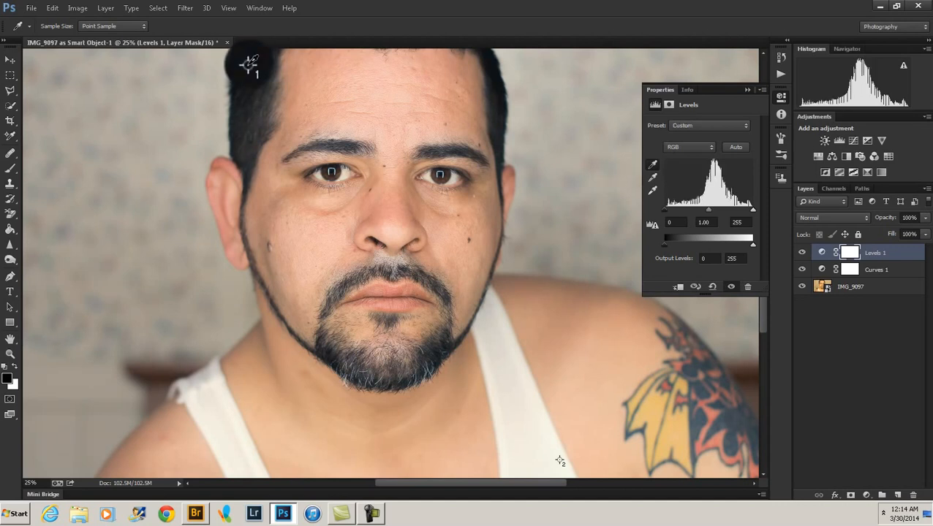
# Step: Set the Levels layer's white point at color sampler 2 on the tank top strap
pyautogui.click(653, 190)
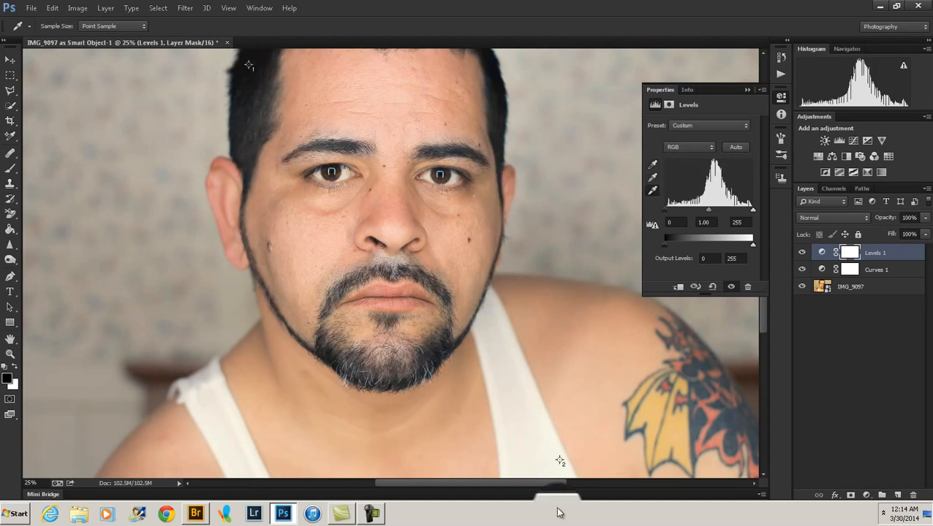
pyautogui.click(560, 458)
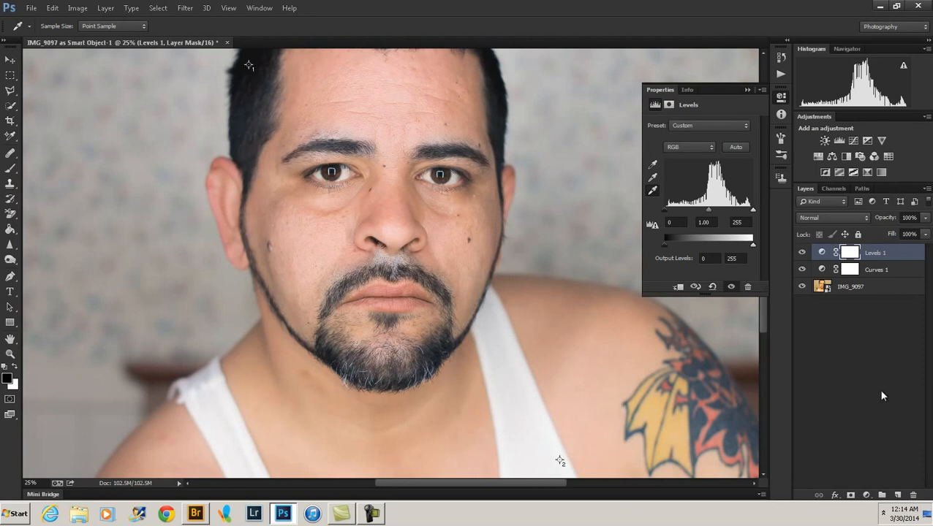
pyautogui.click(857, 345)
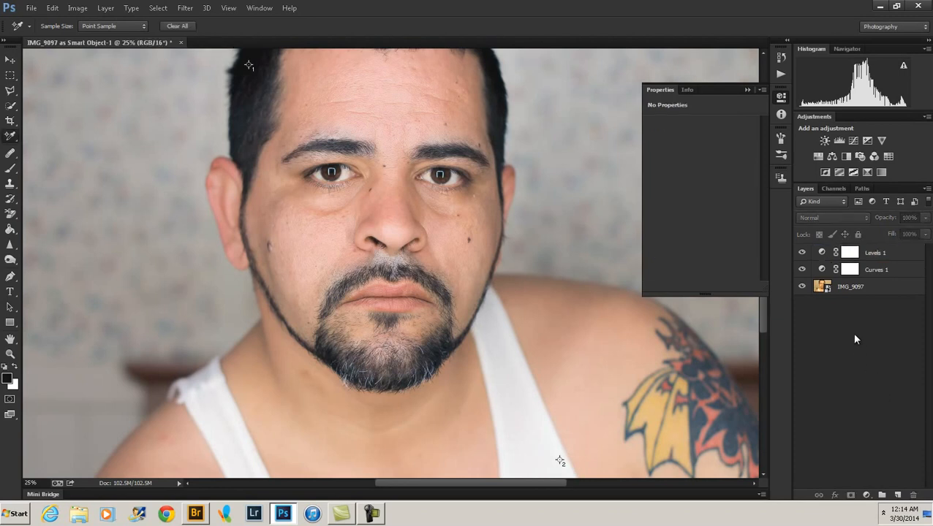
# Step: Hide the Curves and Levels layers and show them again one by one to compare the original with each correction
pyautogui.keyDown('alt'); pyautogui.click(802, 289); pyautogui.keyUp('alt')
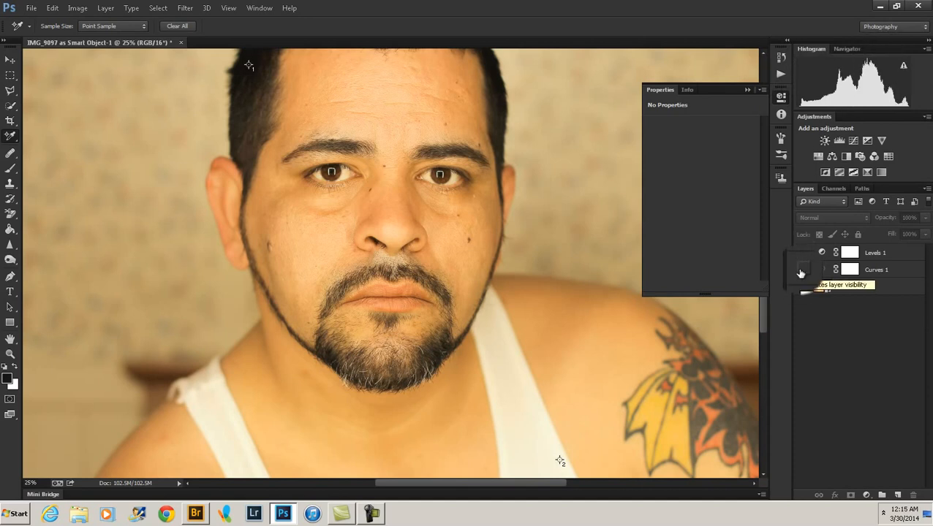
pyautogui.click(804, 270)
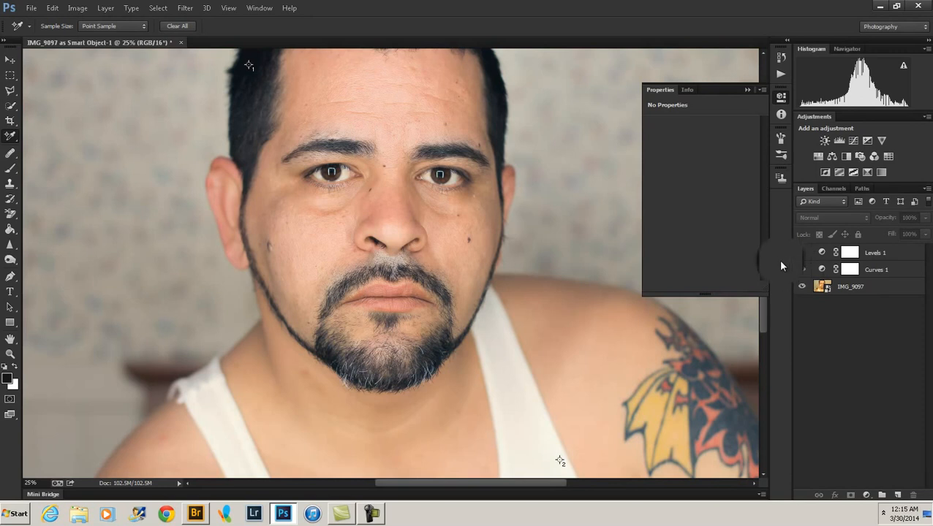
pyautogui.click(799, 254)
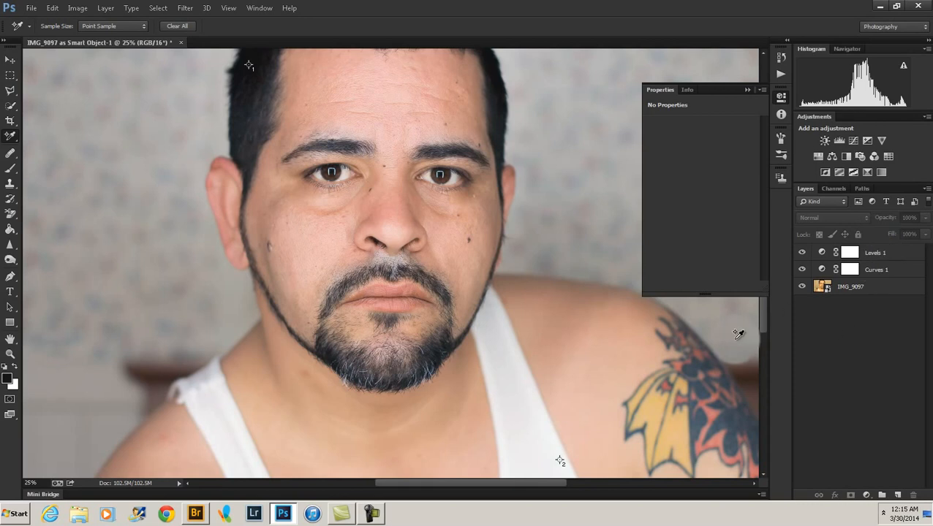
pyautogui.hotkey('ctrl', '-')
pyautogui.hotkey('ctrl', '-')
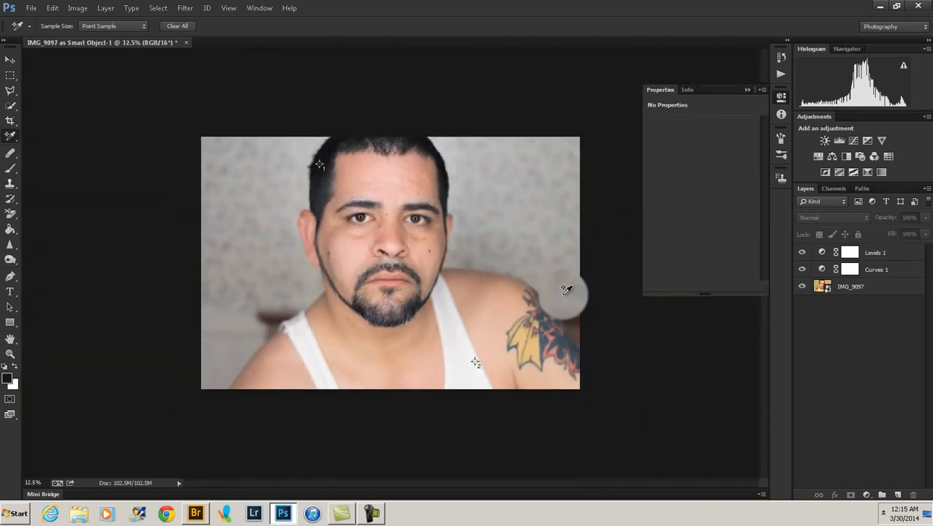